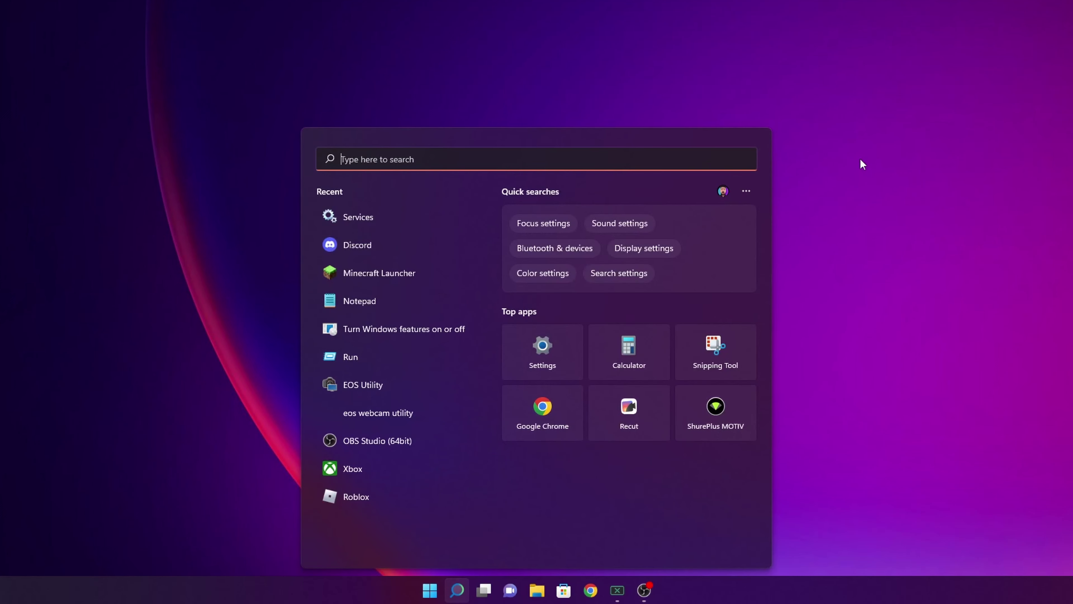
Search for 'services' and launch the Services console with Run as administrator.
{"action": "type", "text": "services"}
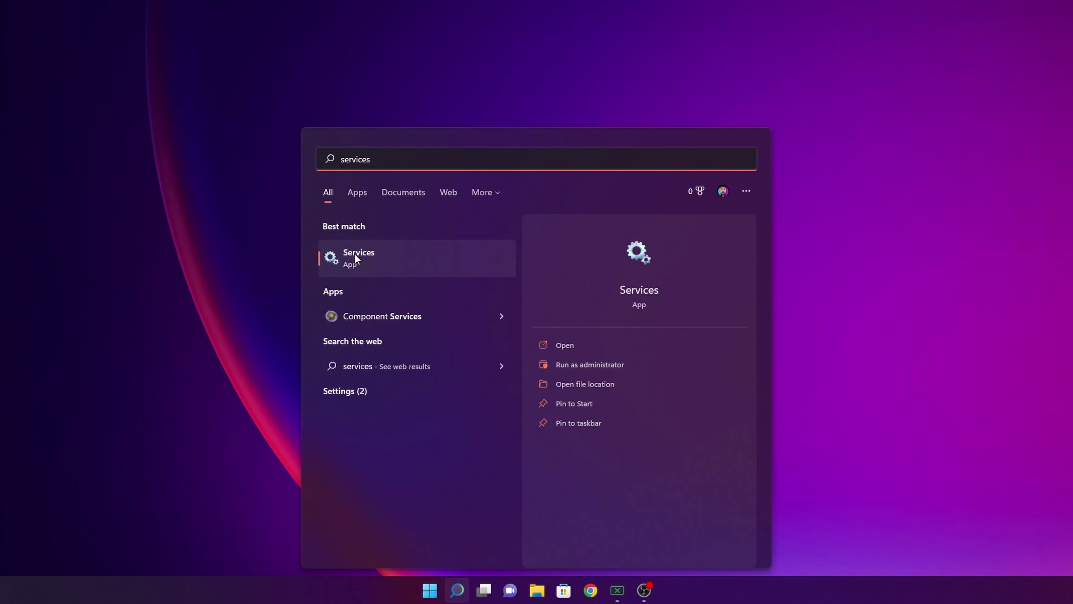
{"action": "key", "text": "ctrl+a"}
{"action": "key", "text": "BackSpace"}
{"action": "right_click", "coordinate": [369, 227]}
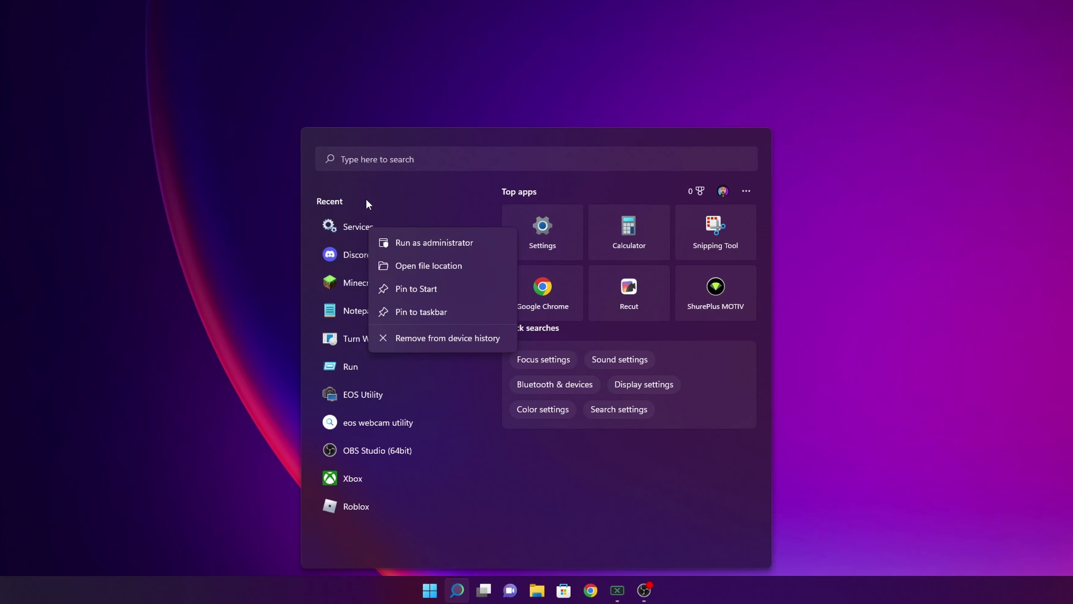
{"action": "right_click", "coordinate": [348, 228]}
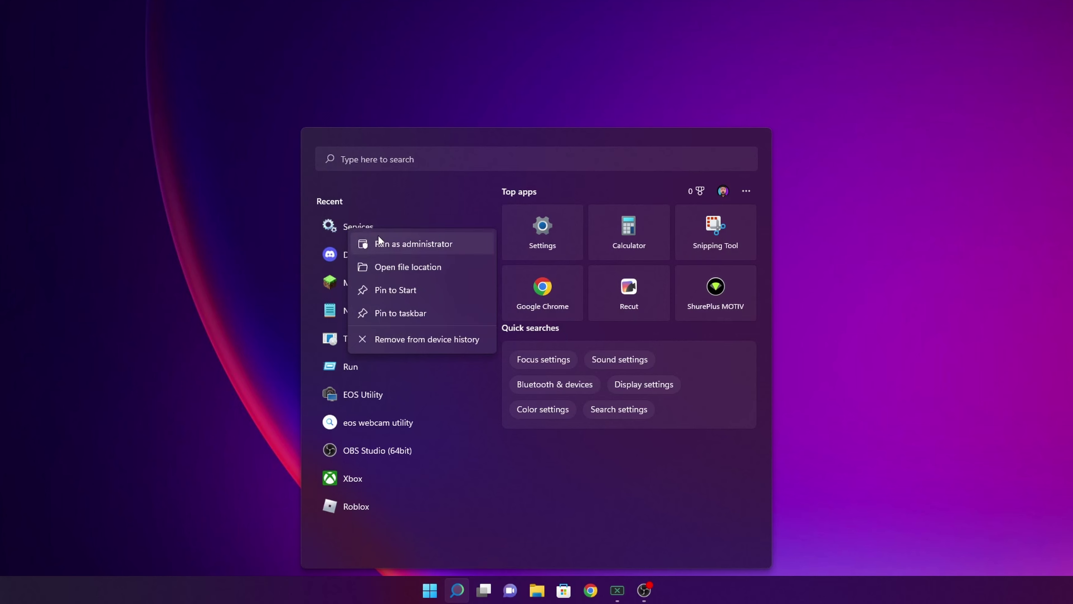
{"action": "left_click", "coordinate": [445, 243]}
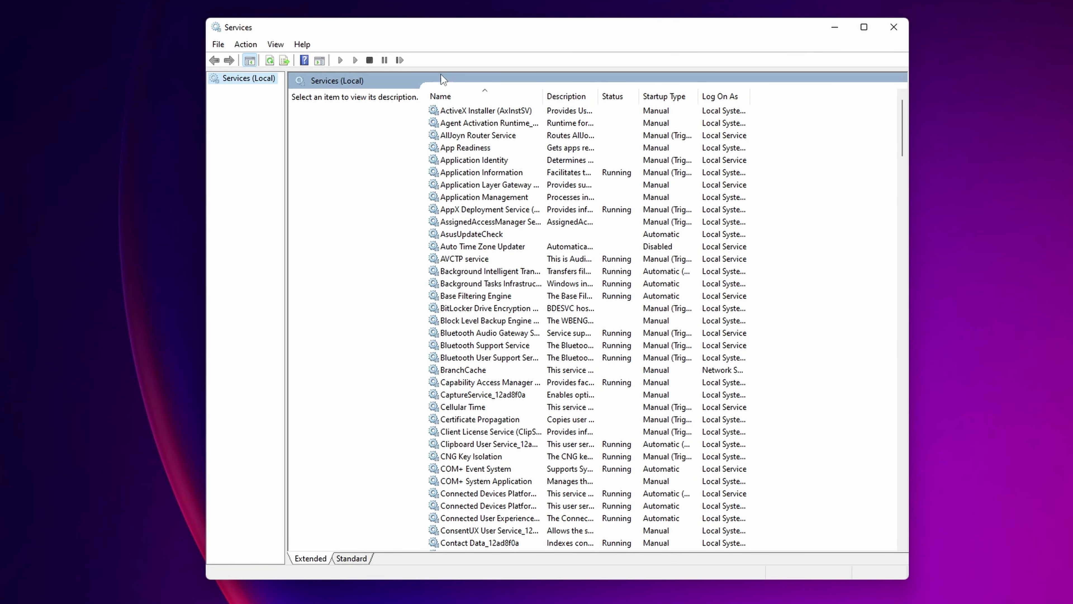
{"action": "left_click", "coordinate": [461, 95]}
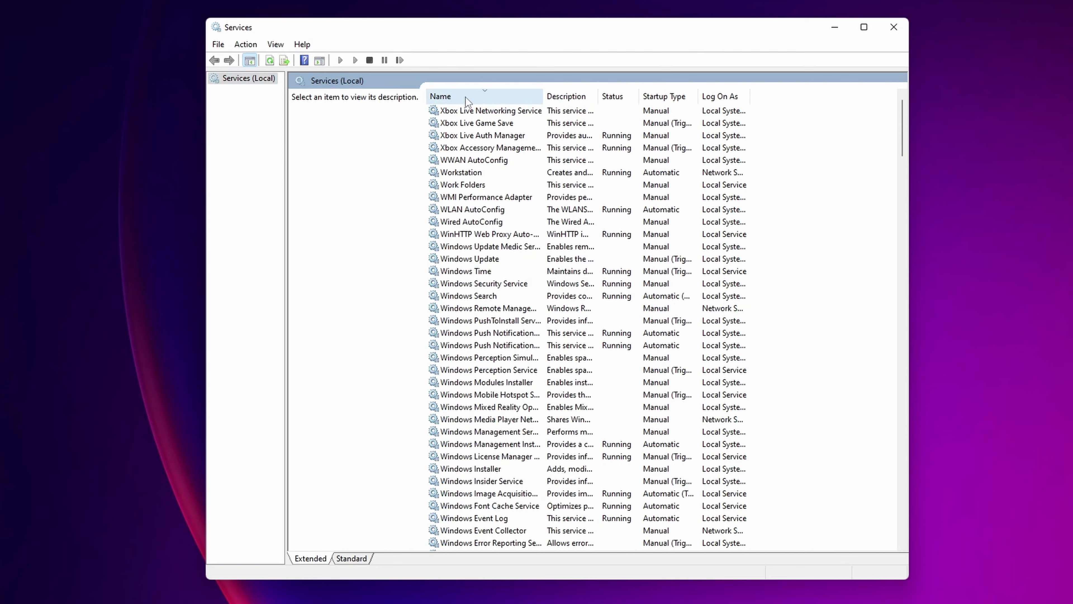
{"action": "left_click", "coordinate": [466, 96]}
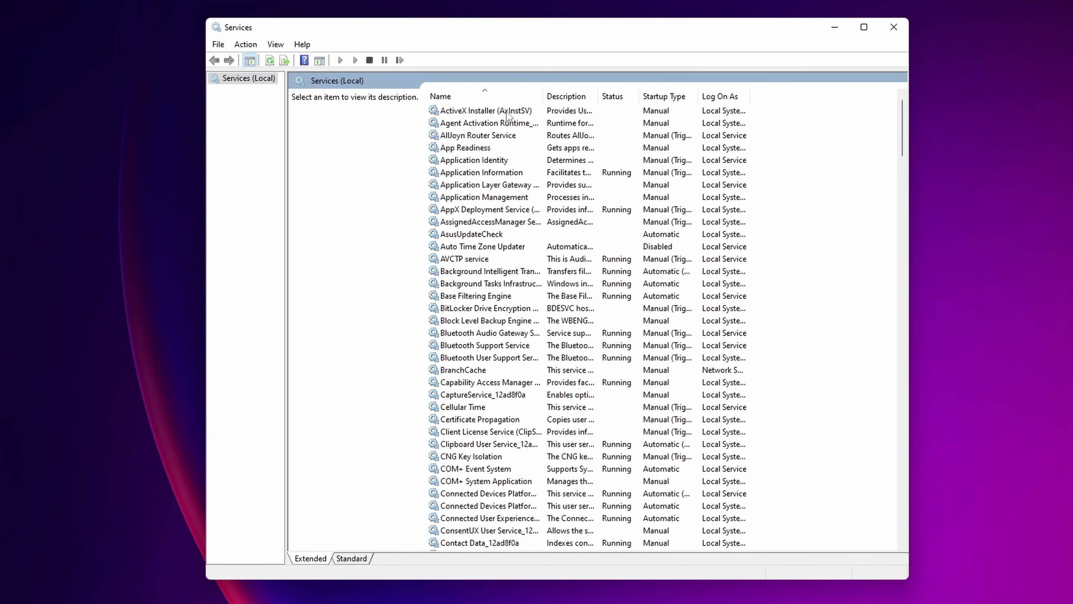
{"action": "right_click", "coordinate": [516, 112]}
{"action": "left_click", "coordinate": [560, 237]}
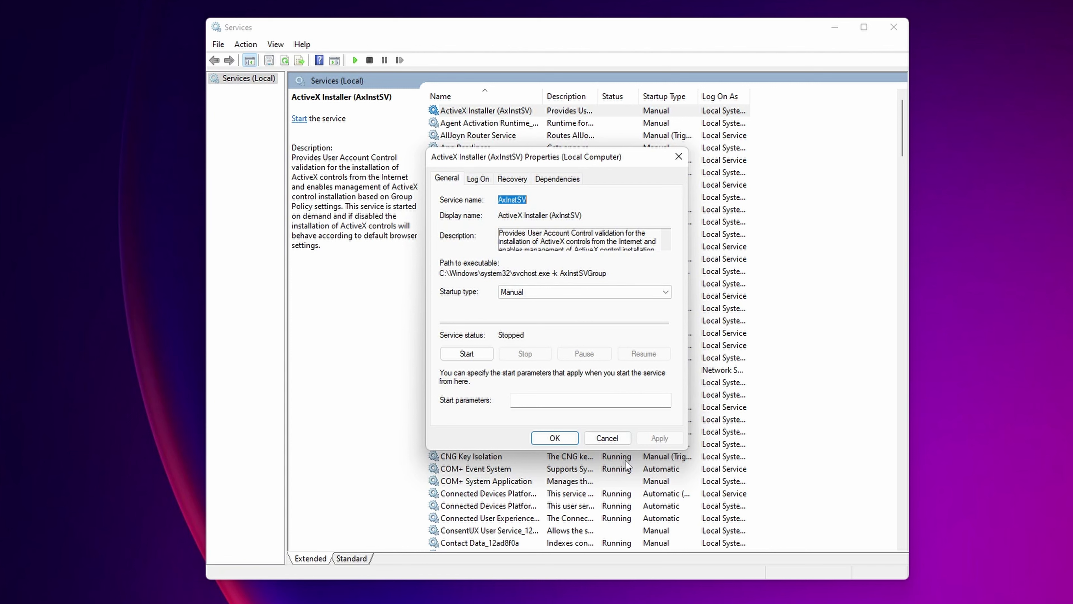
{"action": "left_click", "coordinate": [616, 440]}
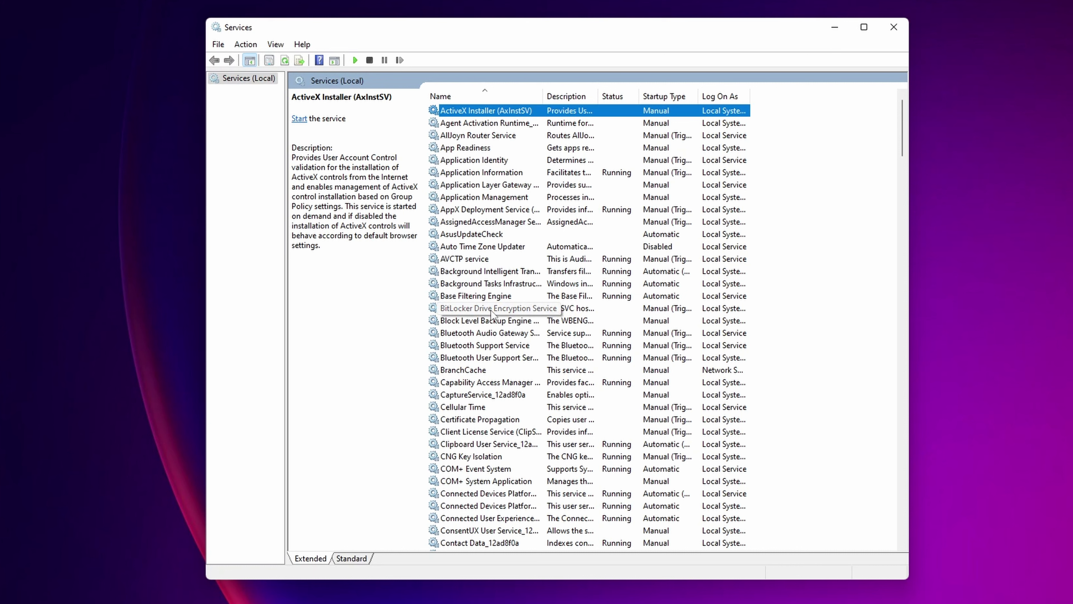
Read service descriptions from BitLocker Drive Encryption down to Connected User Experiences and Telemetry.
{"action": "left_click", "coordinate": [492, 314]}
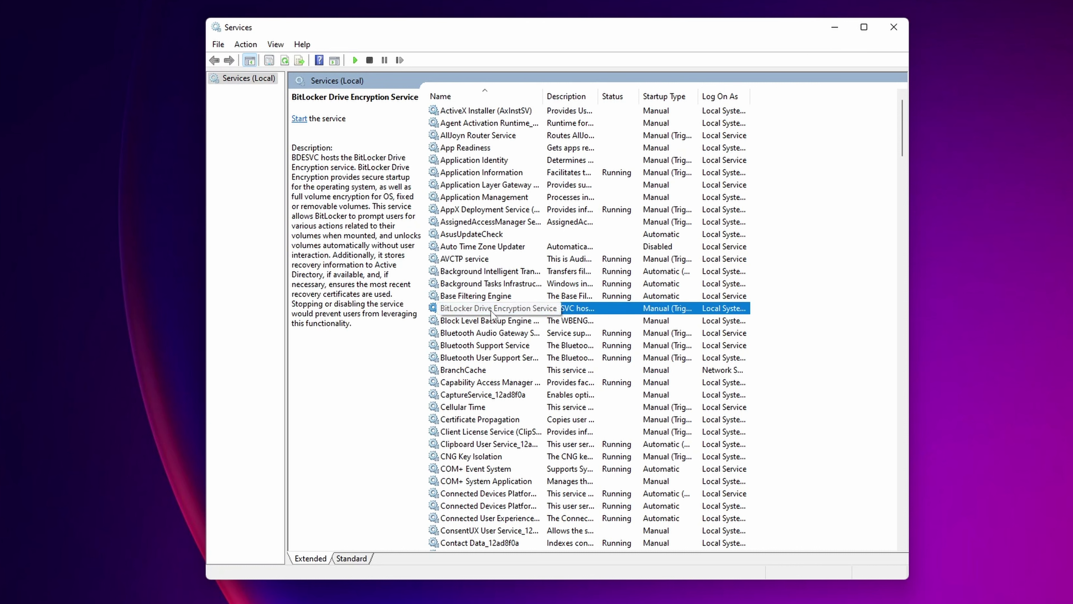
{"action": "left_click", "coordinate": [468, 324]}
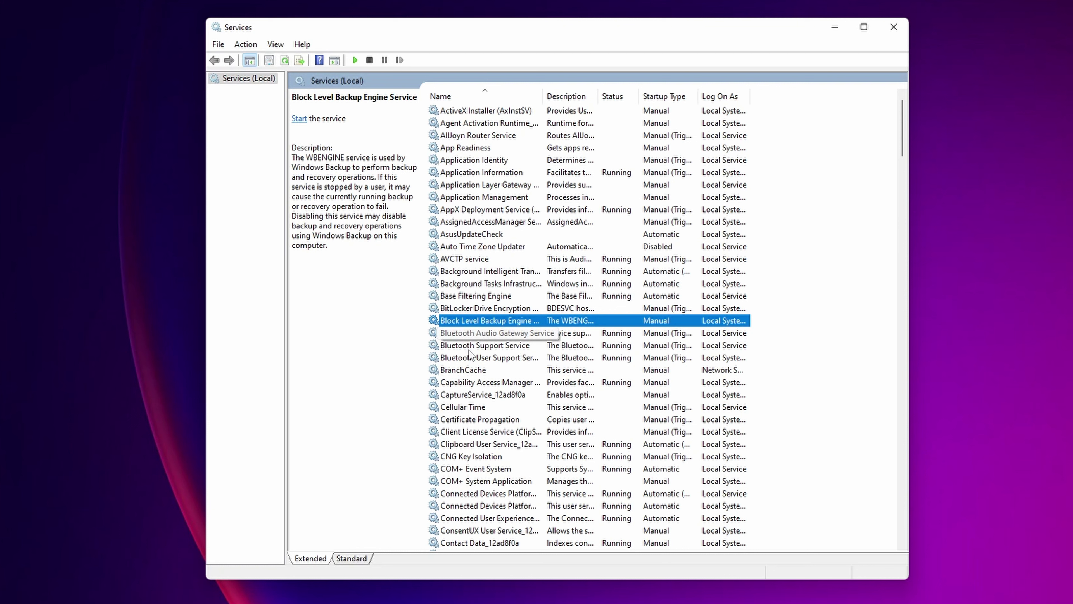
{"action": "left_click", "coordinate": [485, 334]}
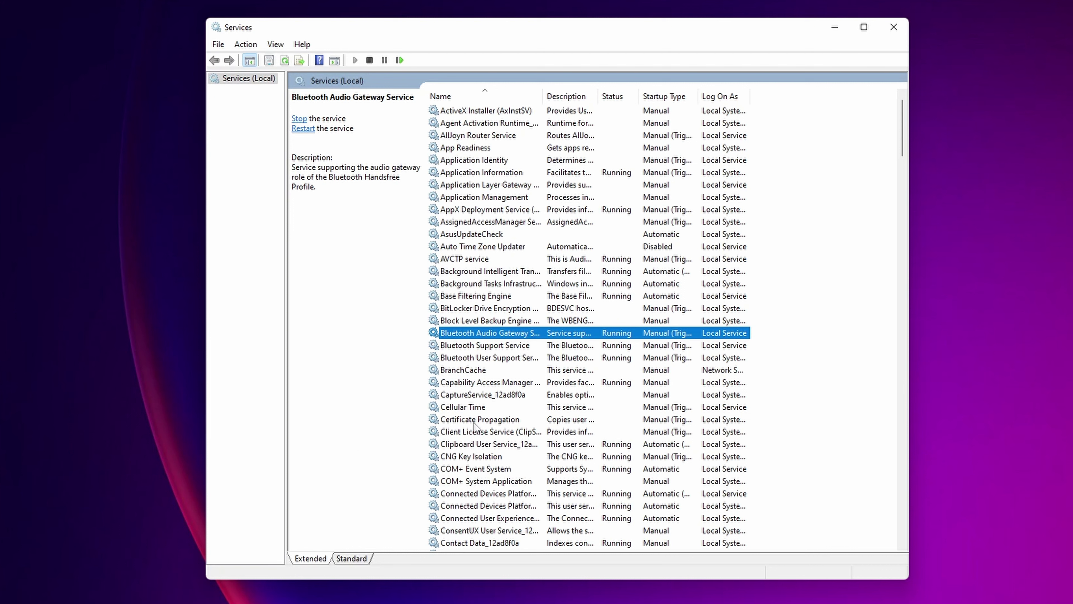
{"action": "left_click", "coordinate": [473, 421]}
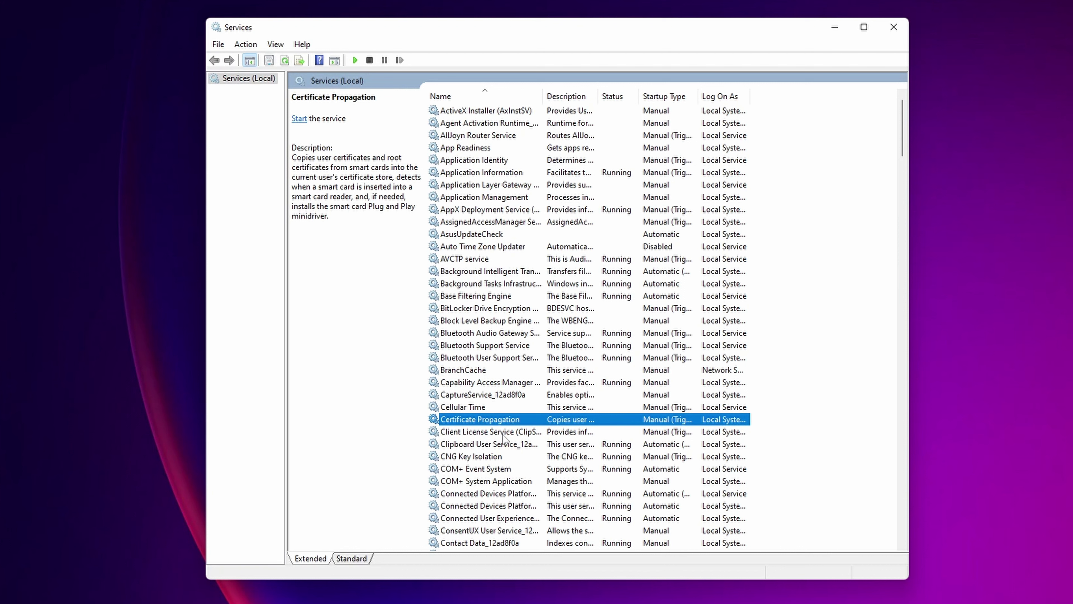
{"action": "left_click", "coordinate": [462, 407]}
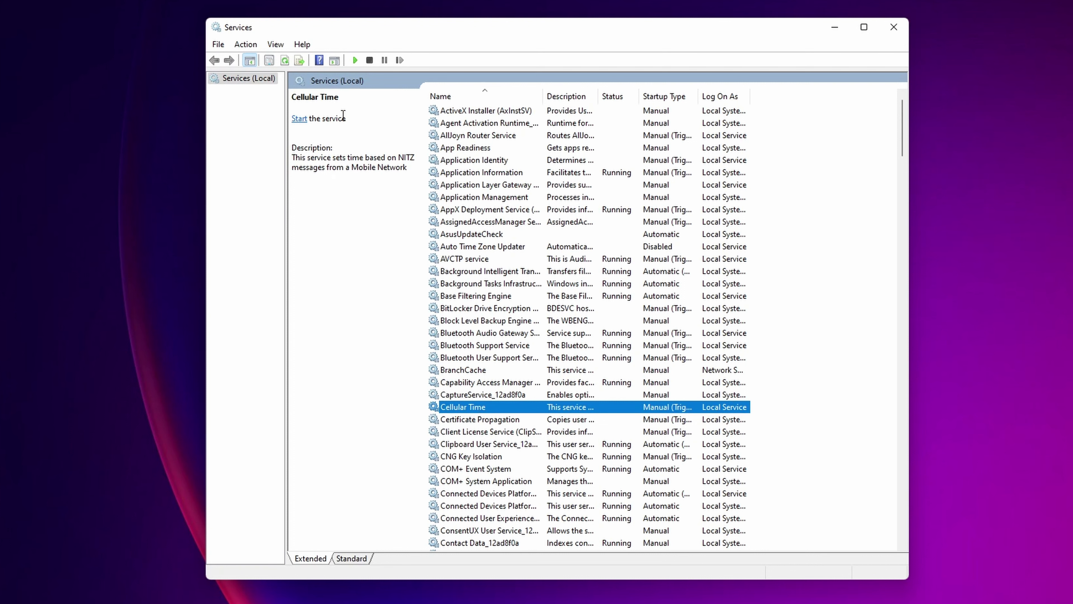
{"action": "left_click", "coordinate": [483, 523]}
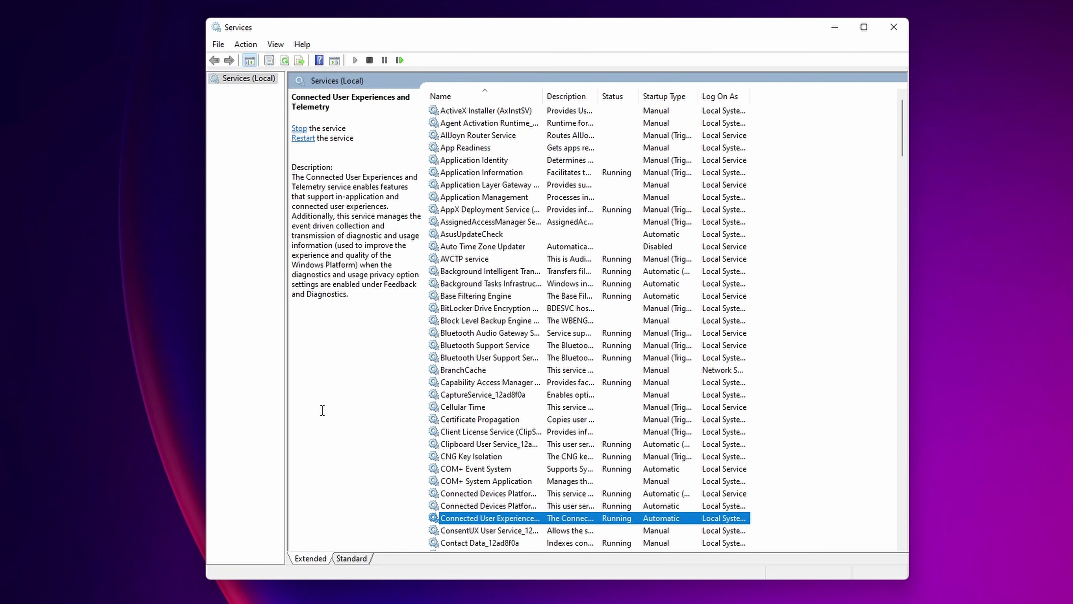
Stop the Connected User Experiences and Telemetry service, then scroll further down the list.
{"action": "left_click", "coordinate": [299, 129]}
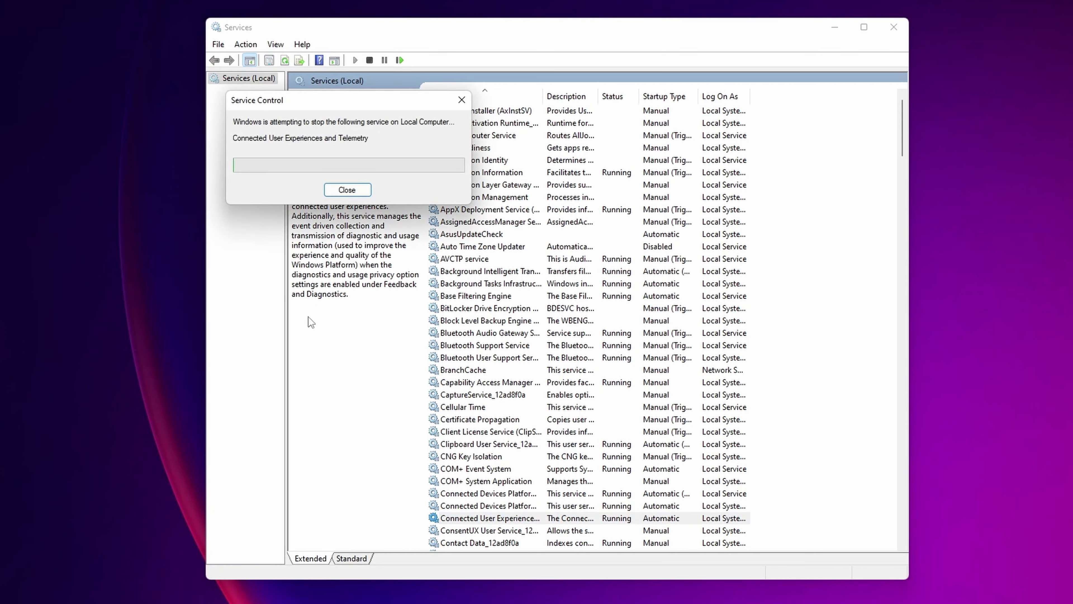
{"action": "scroll", "coordinate": [481, 340], "scroll_direction": "down", "scroll_amount": 6}
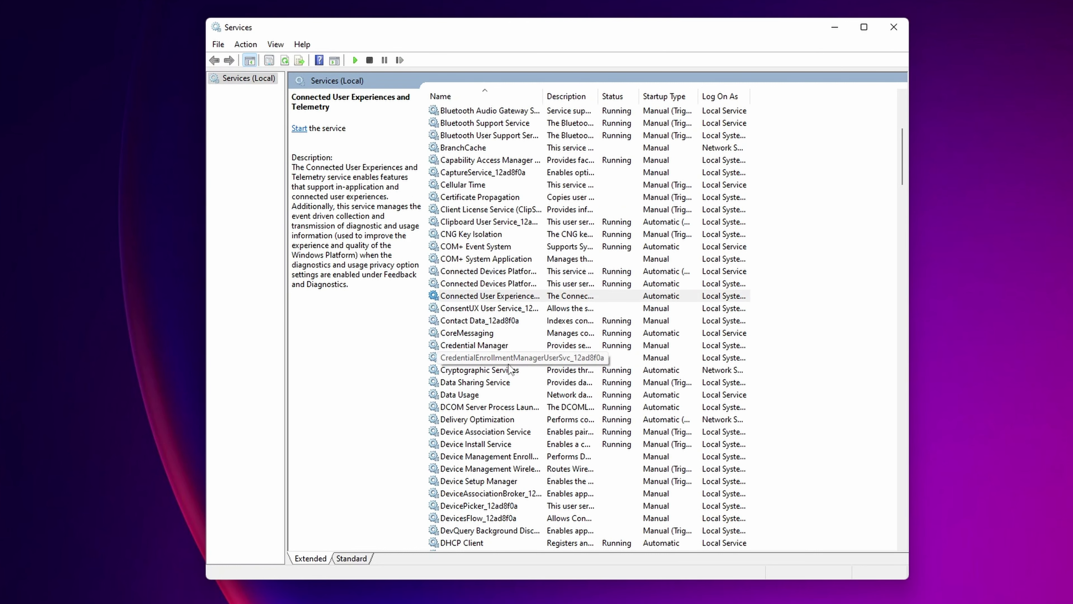
{"action": "scroll", "coordinate": [510, 369], "scroll_direction": "down", "scroll_amount": 5}
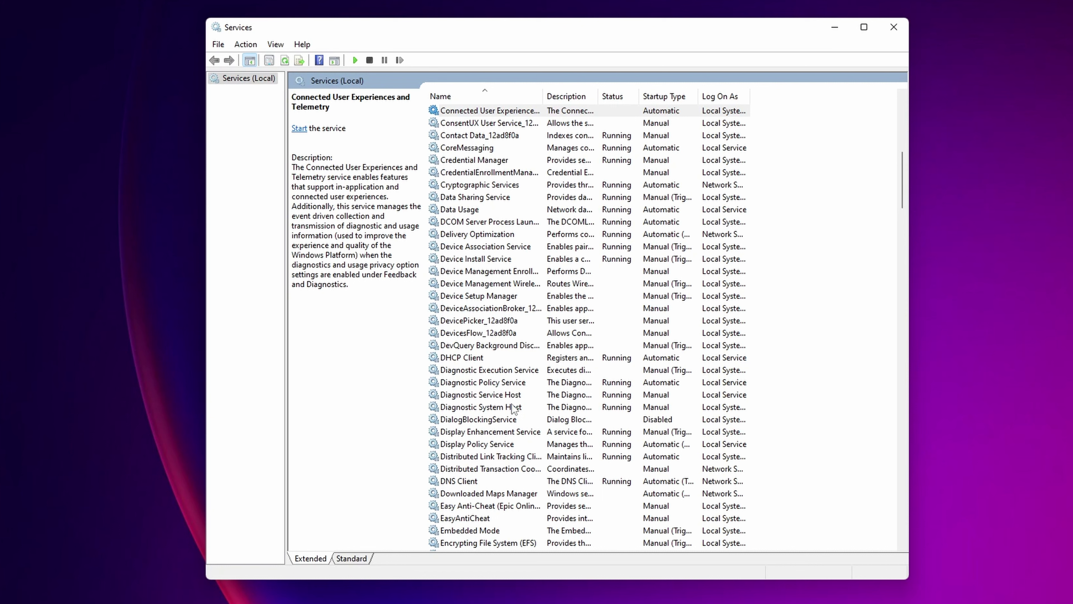
Review the Downloaded Maps Manager actions and the File History Service description.
{"action": "left_click", "coordinate": [500, 494]}
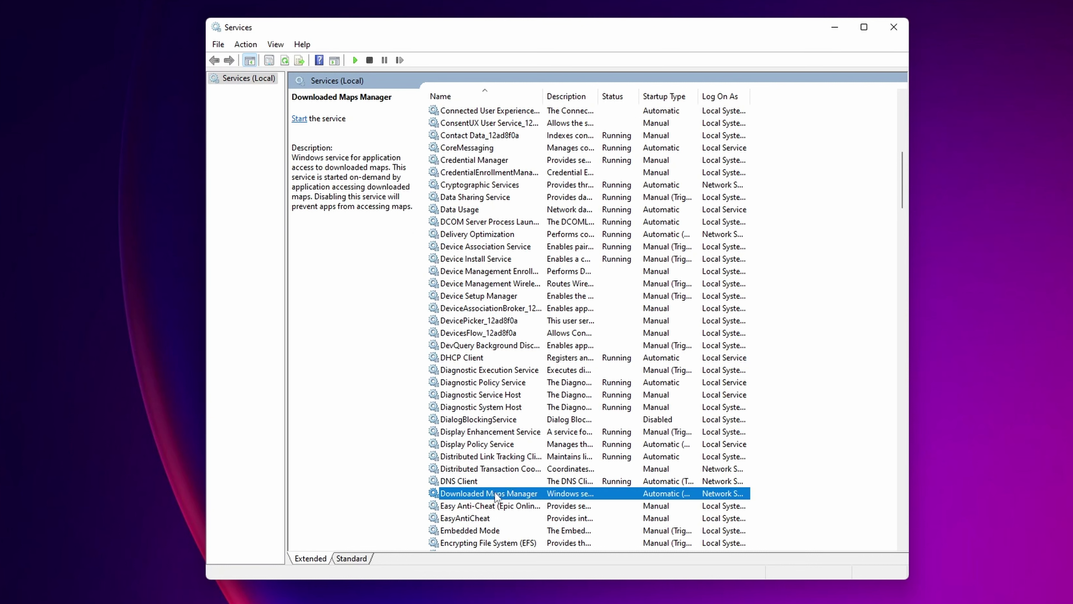
{"action": "right_click", "coordinate": [496, 493]}
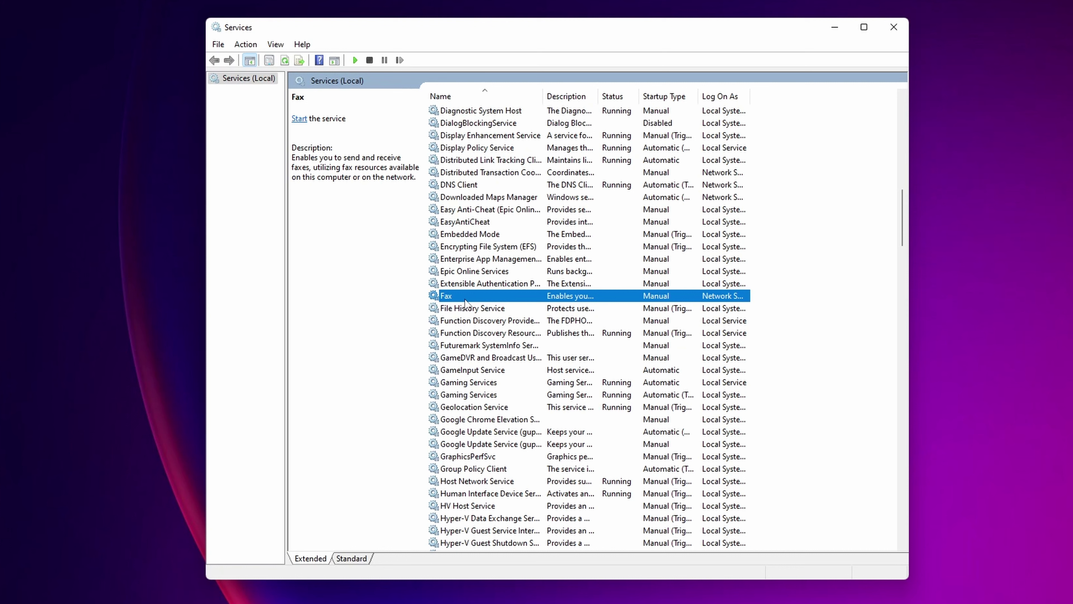
{"action": "left_click", "coordinate": [466, 305]}
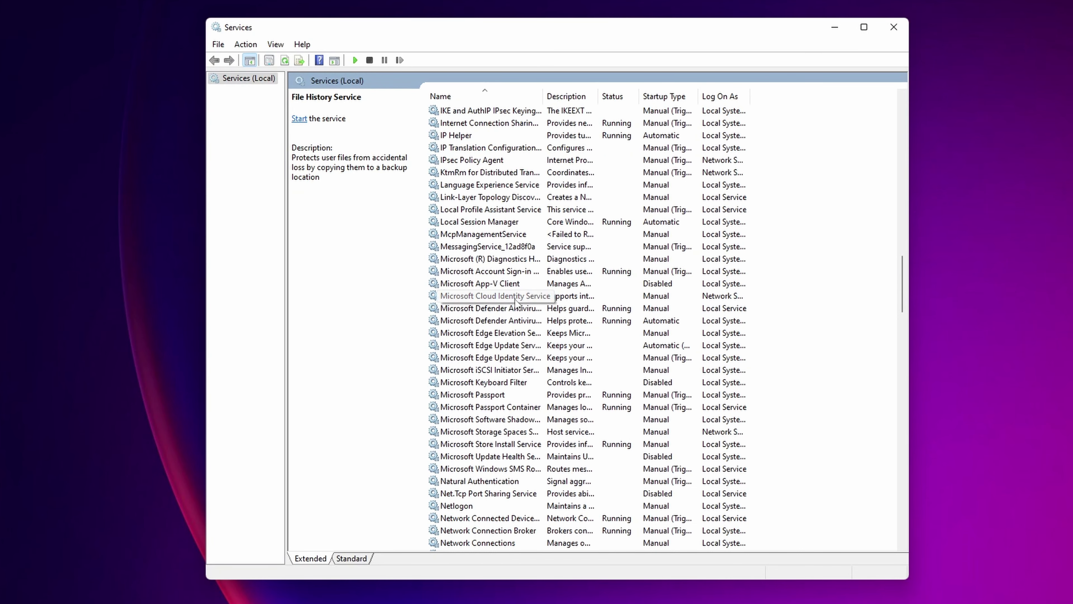
{"action": "left_click", "coordinate": [451, 383]}
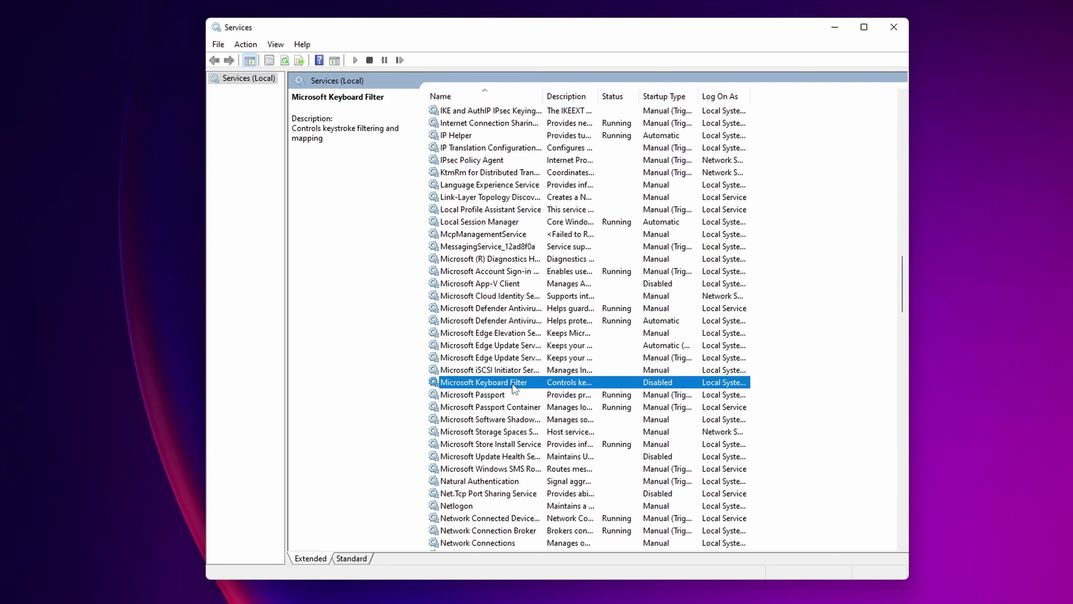
{"action": "left_click", "coordinate": [454, 507]}
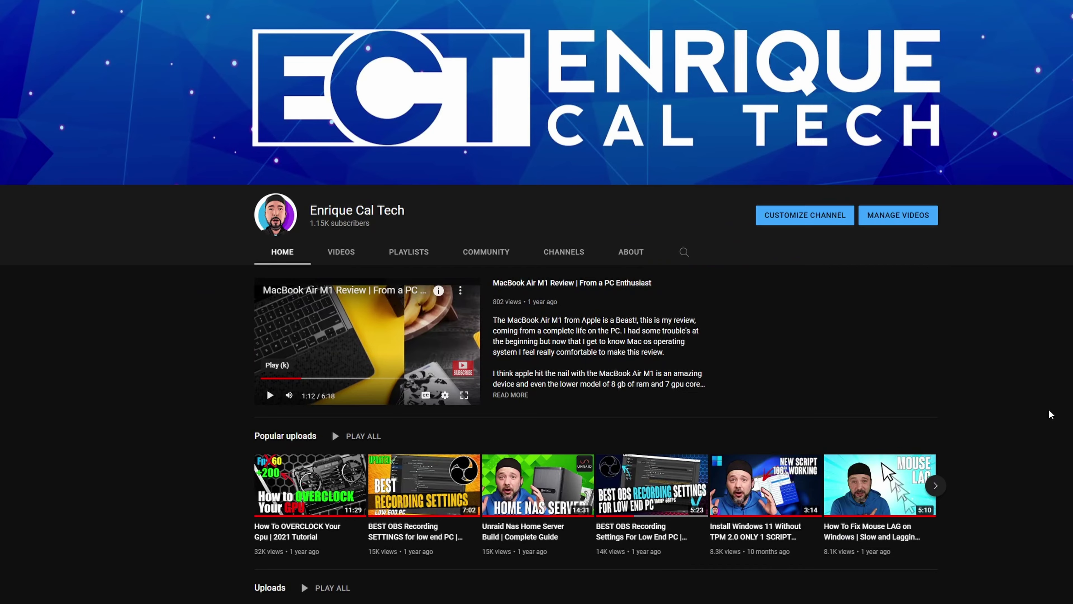
Scroll down the Services list to the Microsoft Storage Spaces SMP entry.
{"action": "scroll", "coordinate": [537, 302], "scroll_direction": "down", "scroll_amount": 5}
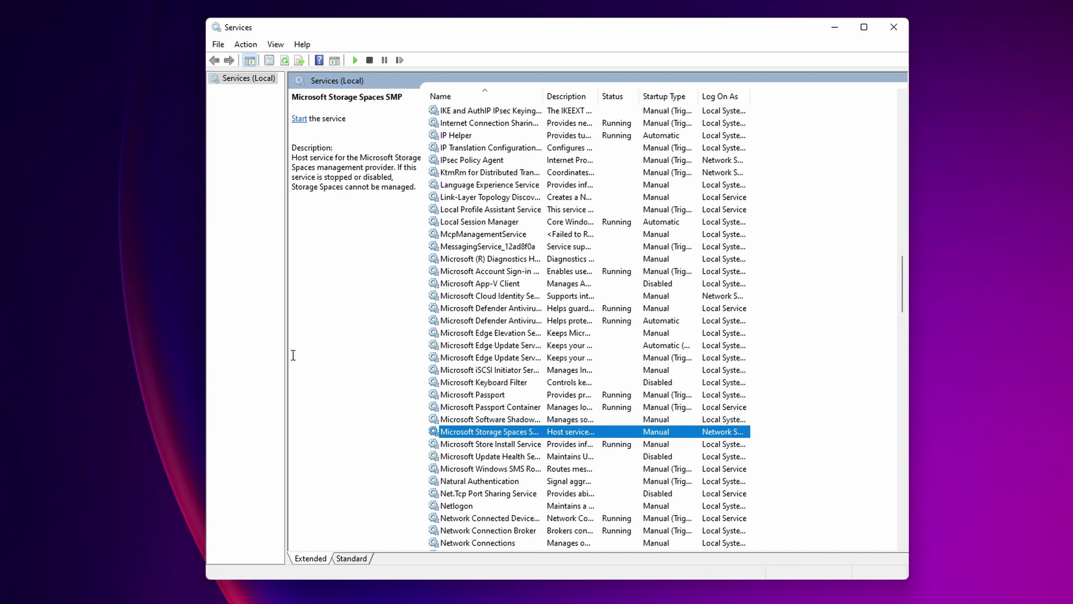
{"action": "scroll", "coordinate": [594, 336], "scroll_direction": "down", "scroll_amount": 6}
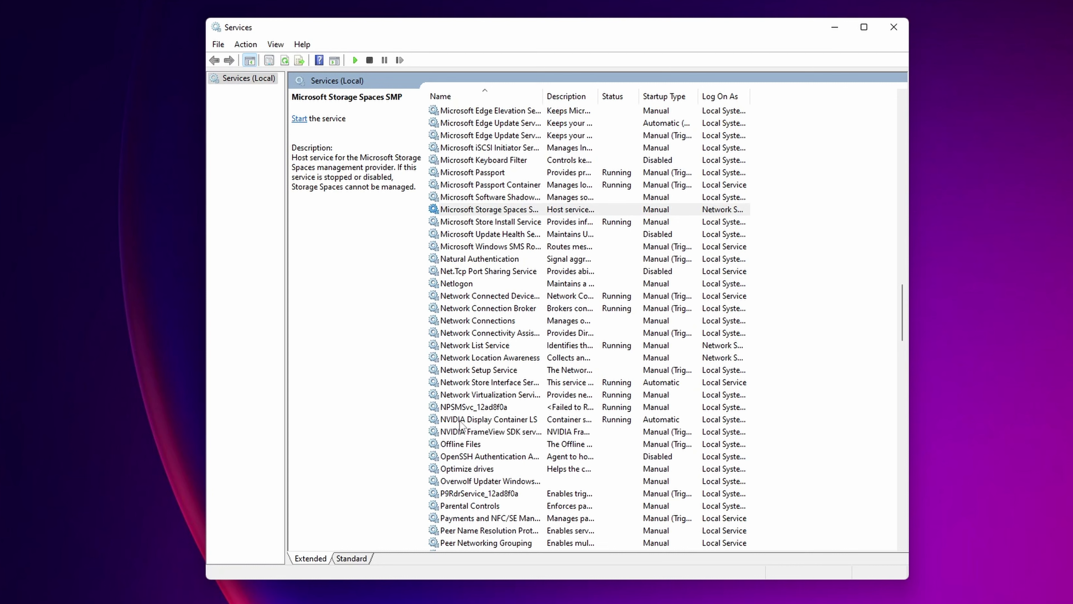
Check OpenSSH Authentication Agent, Parental Controls and PenService, then select Print Spooler.
{"action": "scroll", "coordinate": [461, 423], "scroll_direction": "down", "scroll_amount": 2}
{"action": "left_click", "coordinate": [469, 385]}
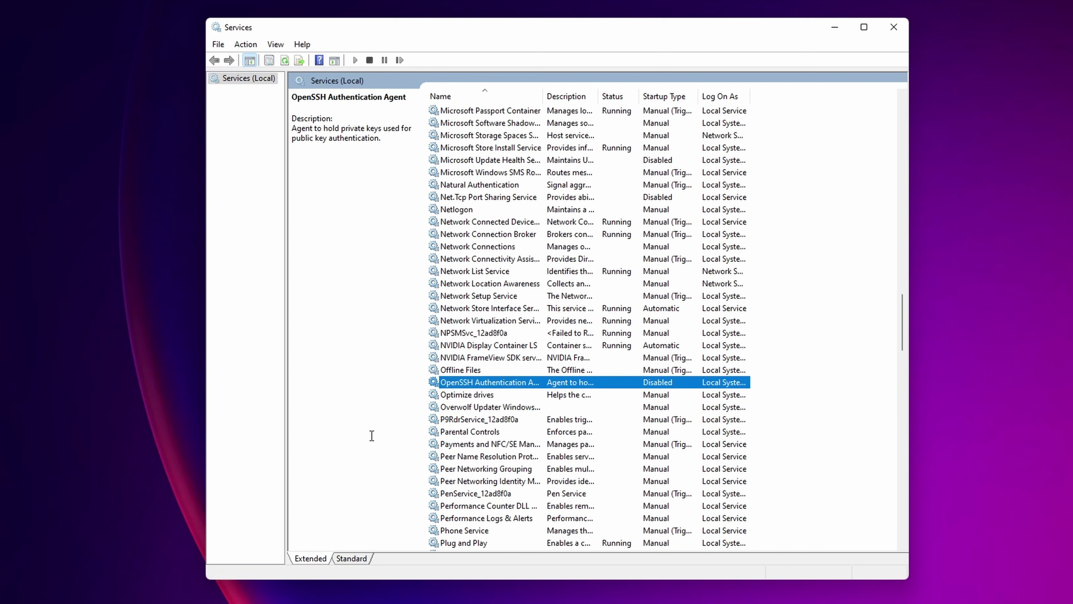
{"action": "left_click", "coordinate": [489, 434]}
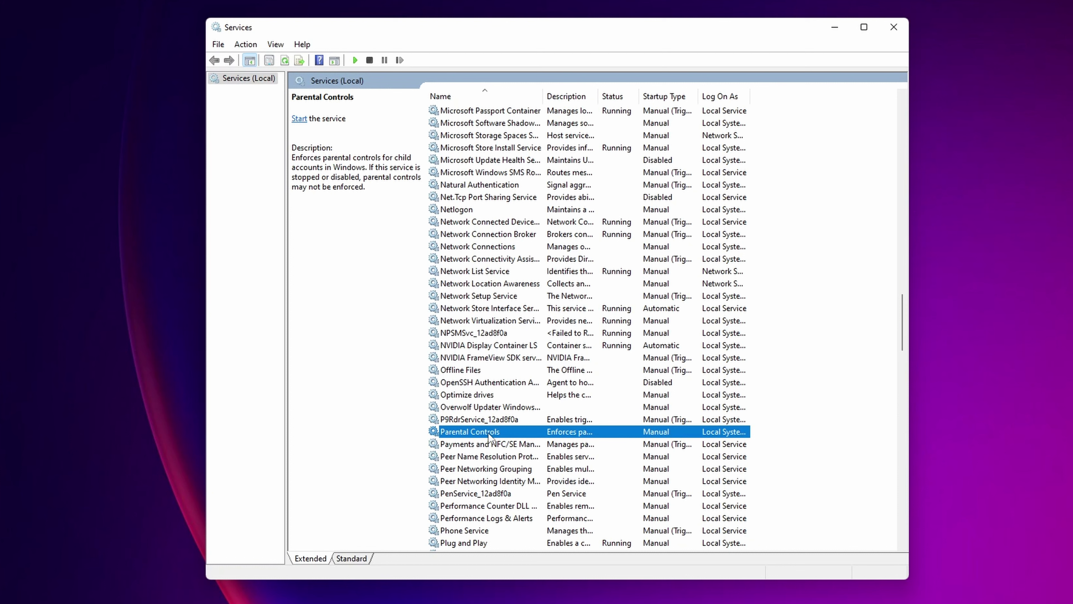
{"action": "left_click", "coordinate": [486, 494]}
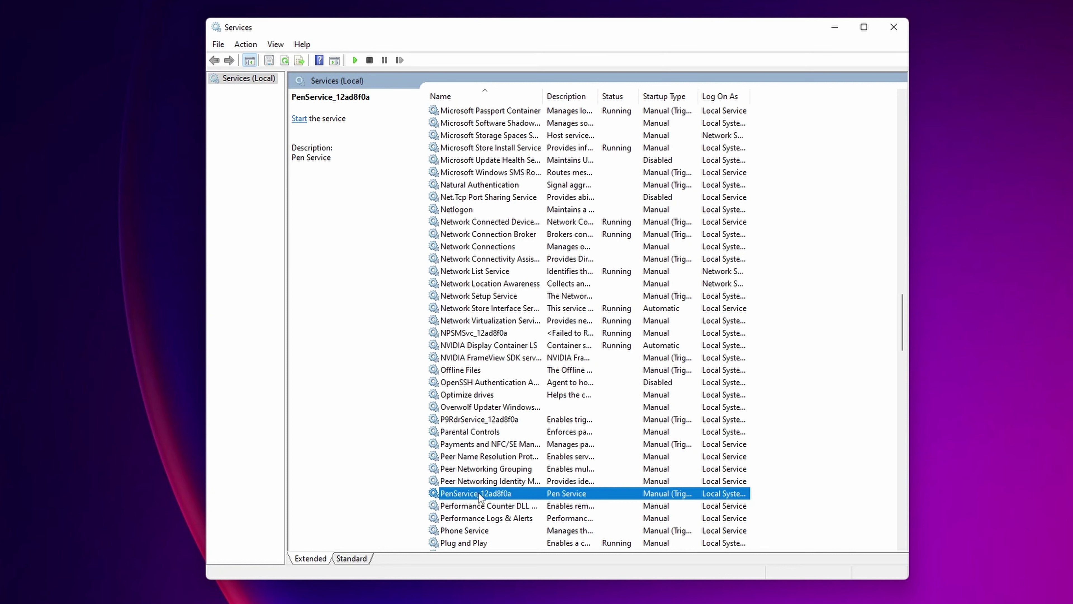
{"action": "scroll", "coordinate": [478, 493], "scroll_direction": "down", "scroll_amount": 8}
{"action": "left_click", "coordinate": [477, 320]}
{"action": "left_click", "coordinate": [459, 297]}
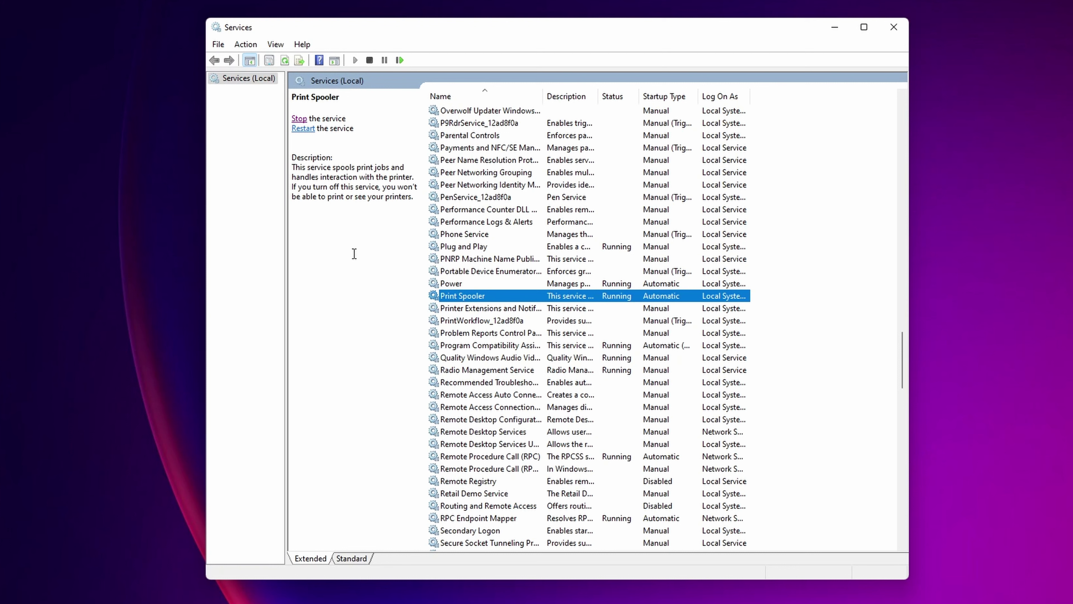
Stop Print Spooler, then set its Startup type to Disabled in Properties and apply.
{"action": "left_click", "coordinate": [302, 120]}
{"action": "right_click", "coordinate": [463, 295]}
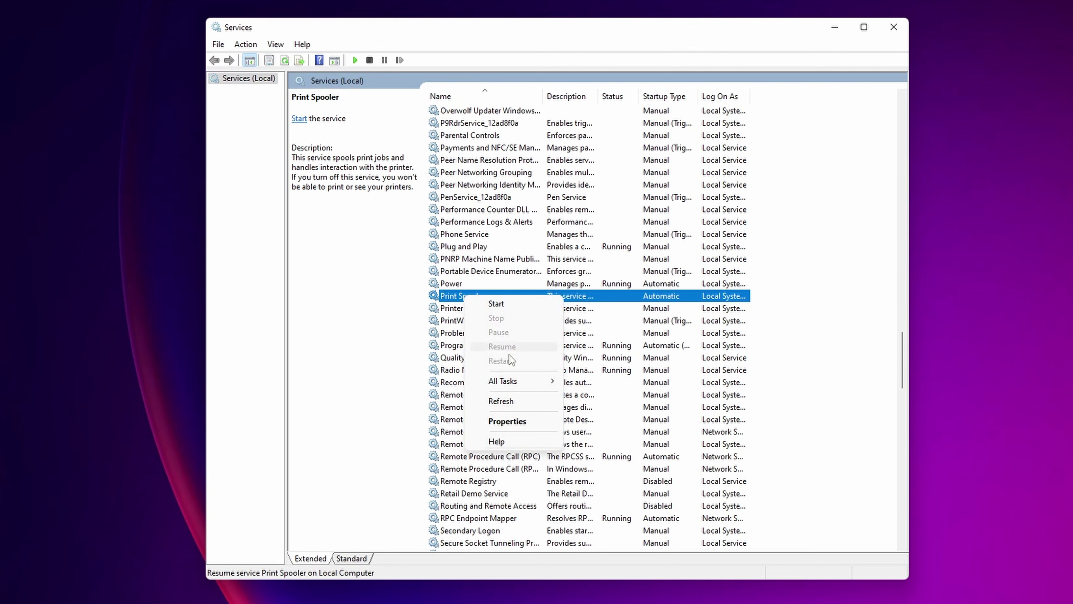
{"action": "left_click", "coordinate": [507, 421]}
{"action": "left_click", "coordinate": [586, 292]}
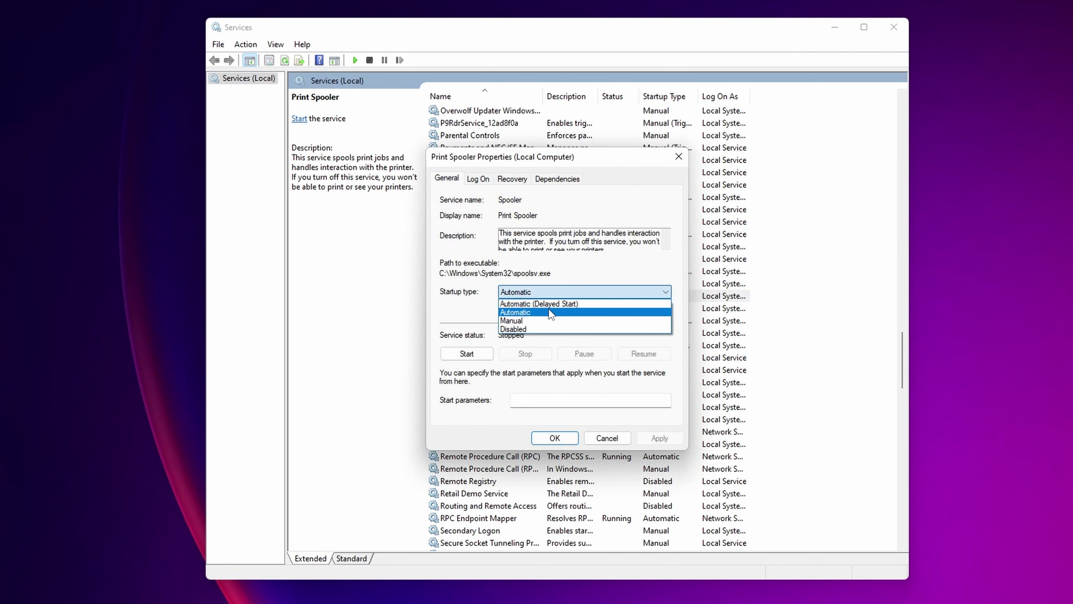
{"action": "left_click", "coordinate": [535, 329]}
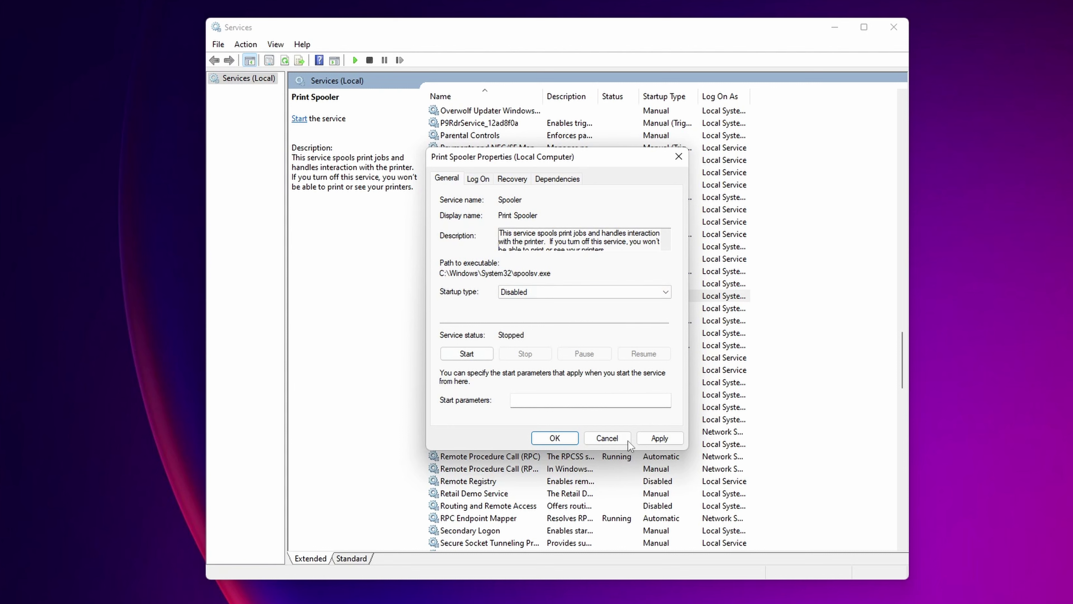
{"action": "left_click", "coordinate": [659, 438]}
{"action": "left_click", "coordinate": [554, 438]}
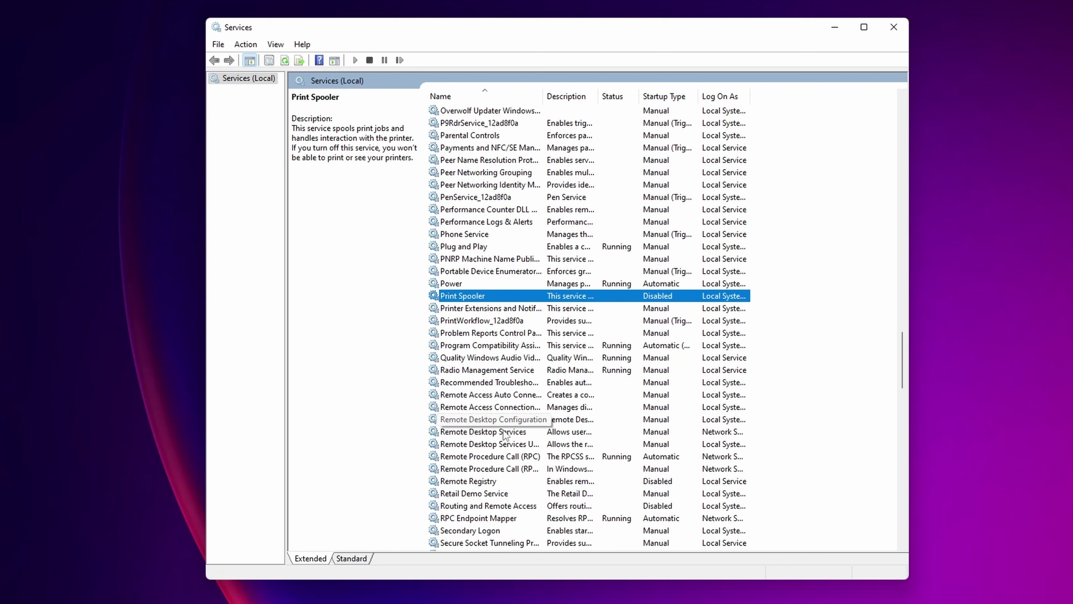
Select Remote Registry, then the Secondary Logon service.
{"action": "left_click", "coordinate": [465, 481]}
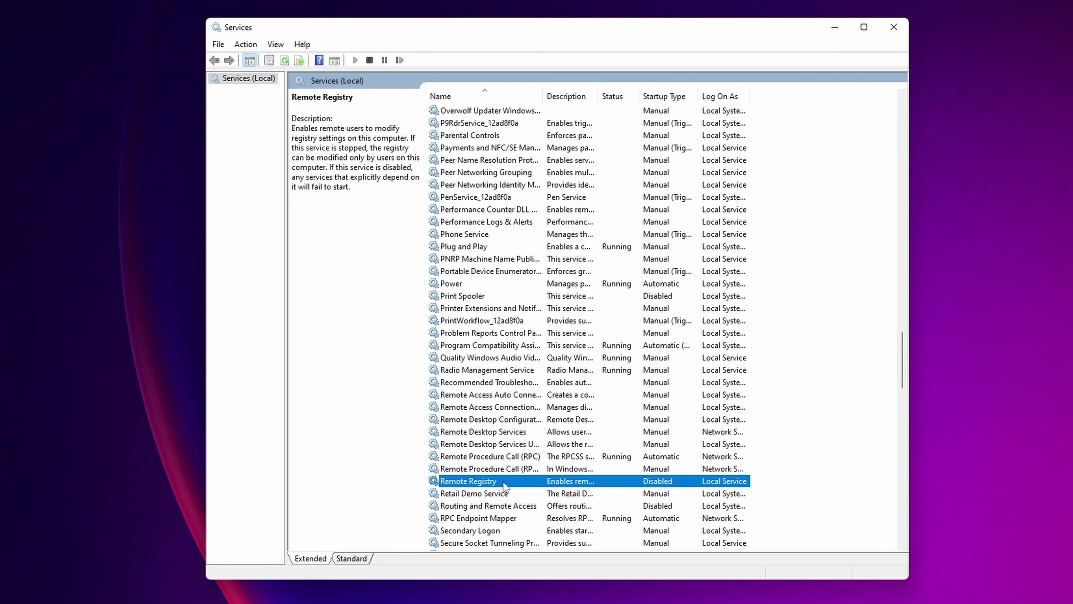
{"action": "left_click", "coordinate": [487, 530]}
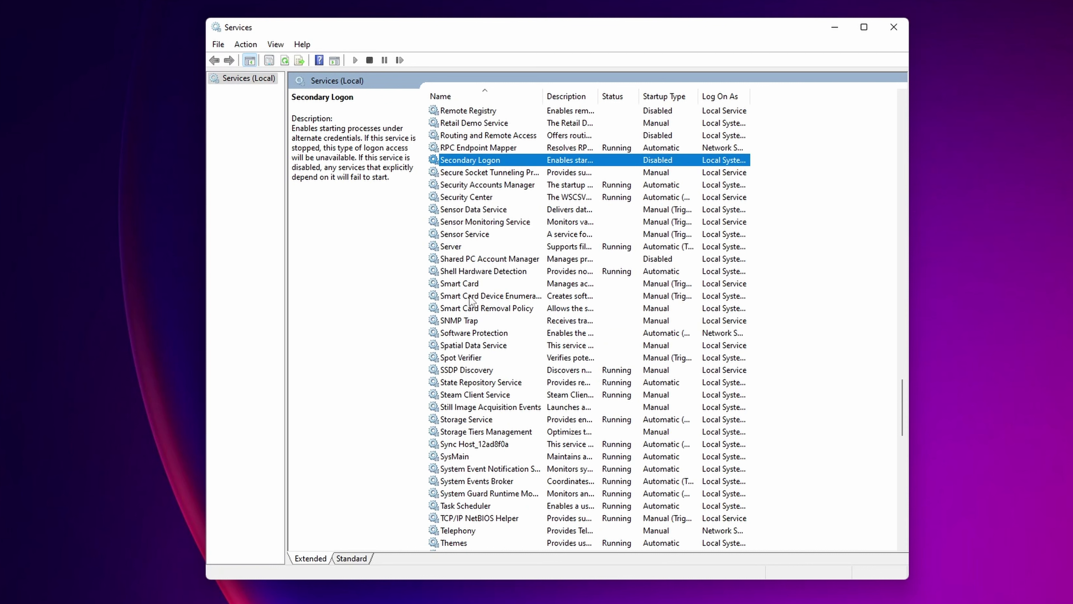
{"action": "scroll", "coordinate": [473, 298], "scroll_direction": "down", "scroll_amount": 6}
{"action": "left_click", "coordinate": [507, 346]}
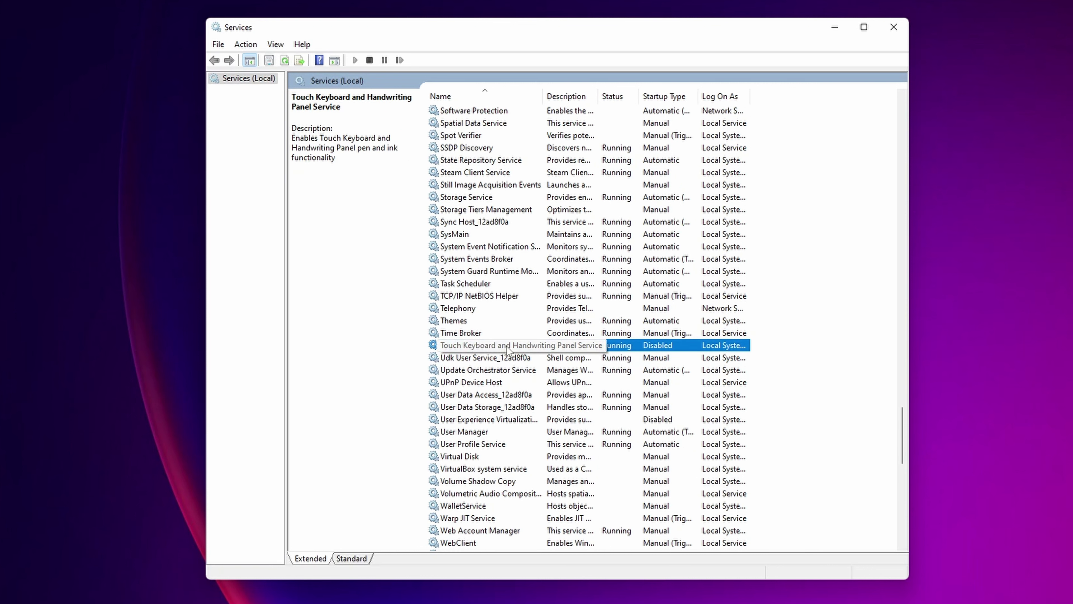
{"action": "scroll", "coordinate": [479, 461], "scroll_direction": "down", "scroll_amount": 13}
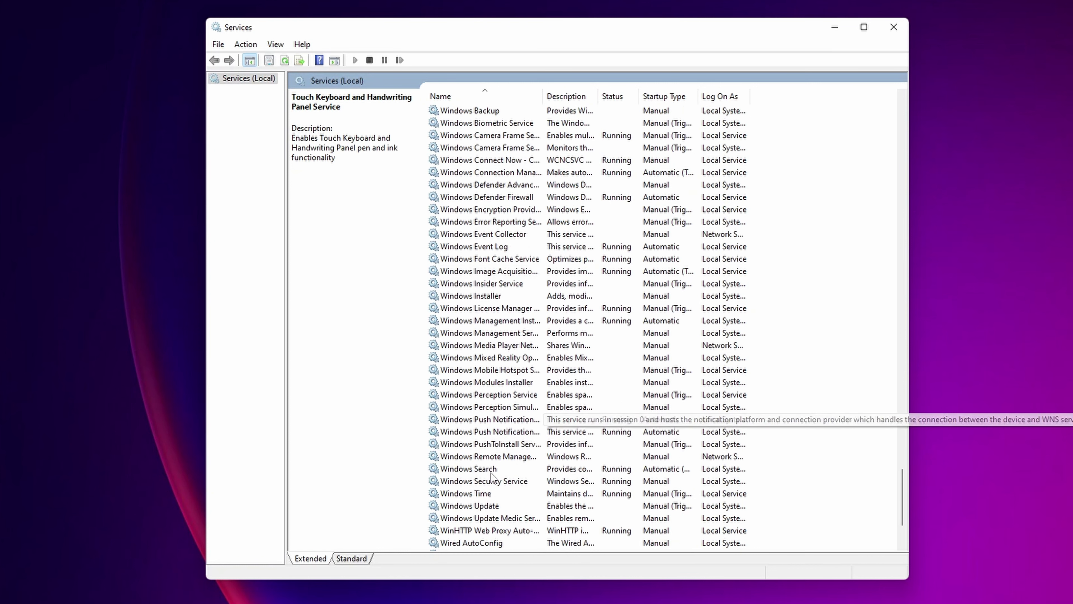
{"action": "scroll", "coordinate": [501, 469], "scroll_direction": "down", "scroll_amount": 1}
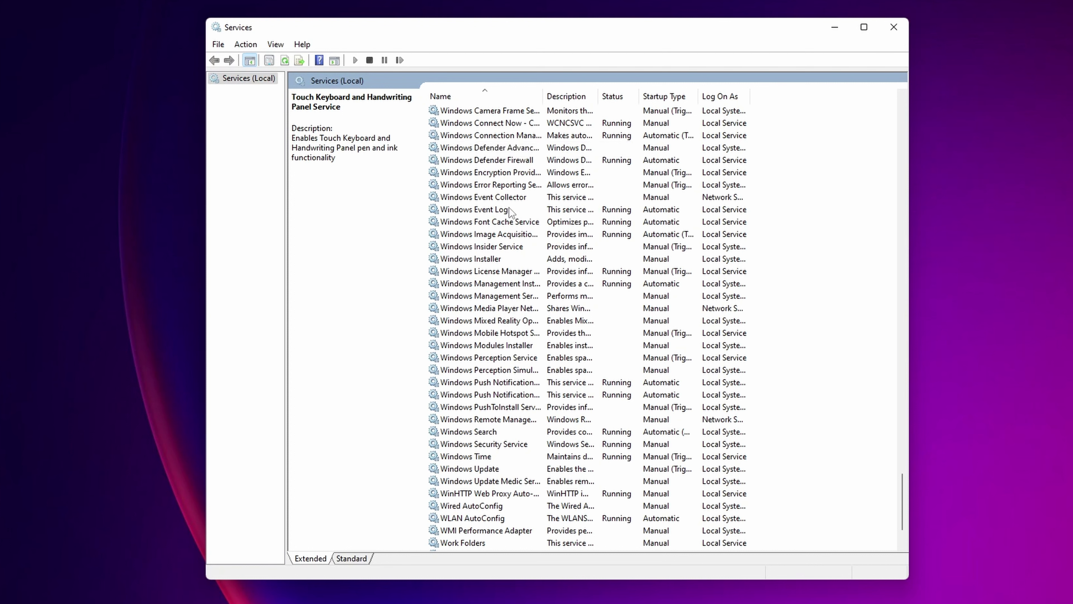
{"action": "left_click", "coordinate": [512, 310]}
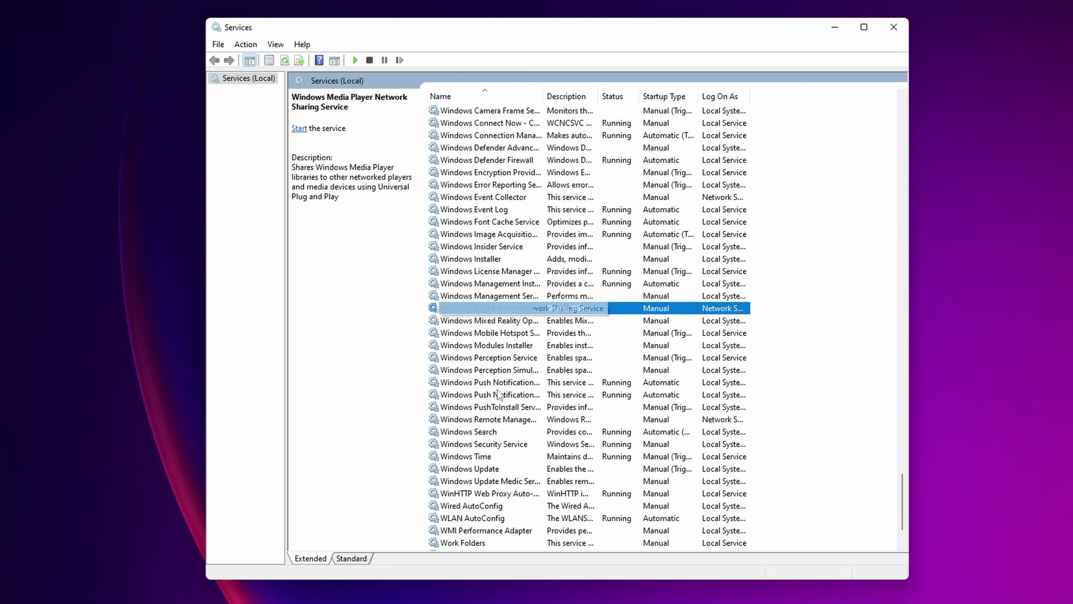
{"action": "scroll", "coordinate": [512, 313], "scroll_direction": "down", "scroll_amount": 2}
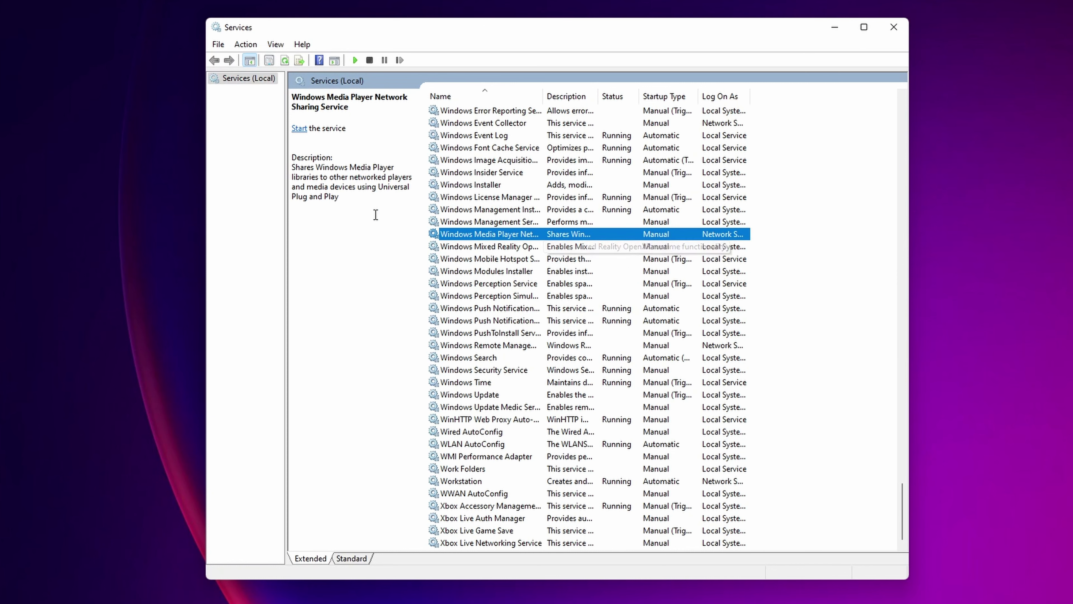